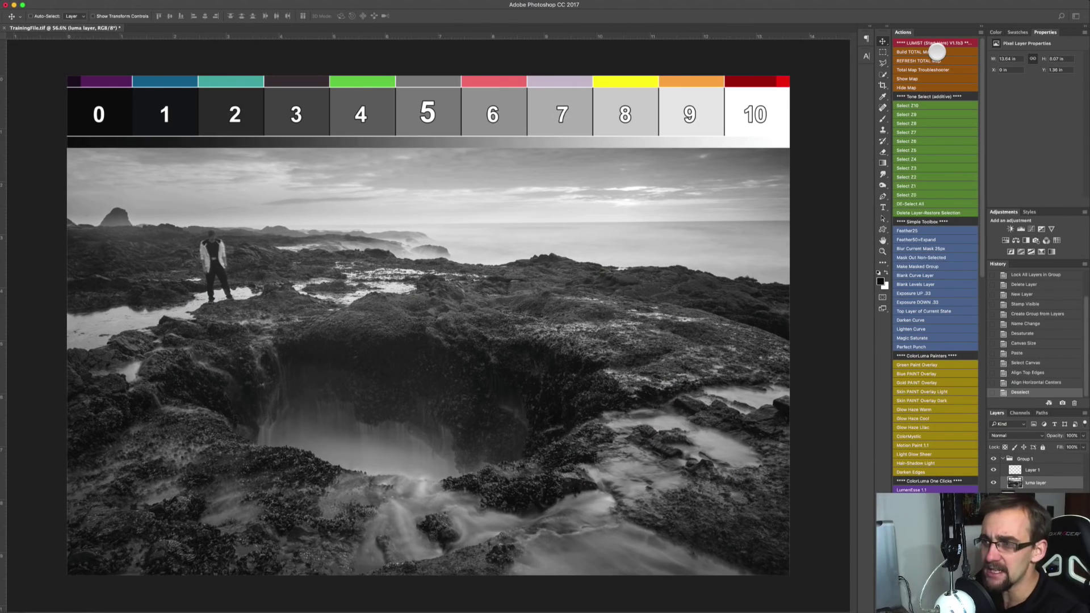
# Build the Lumist total tonal map of the photo, toggle it off and on, and inspect the brightest sky area
pyautogui.click(936, 51)
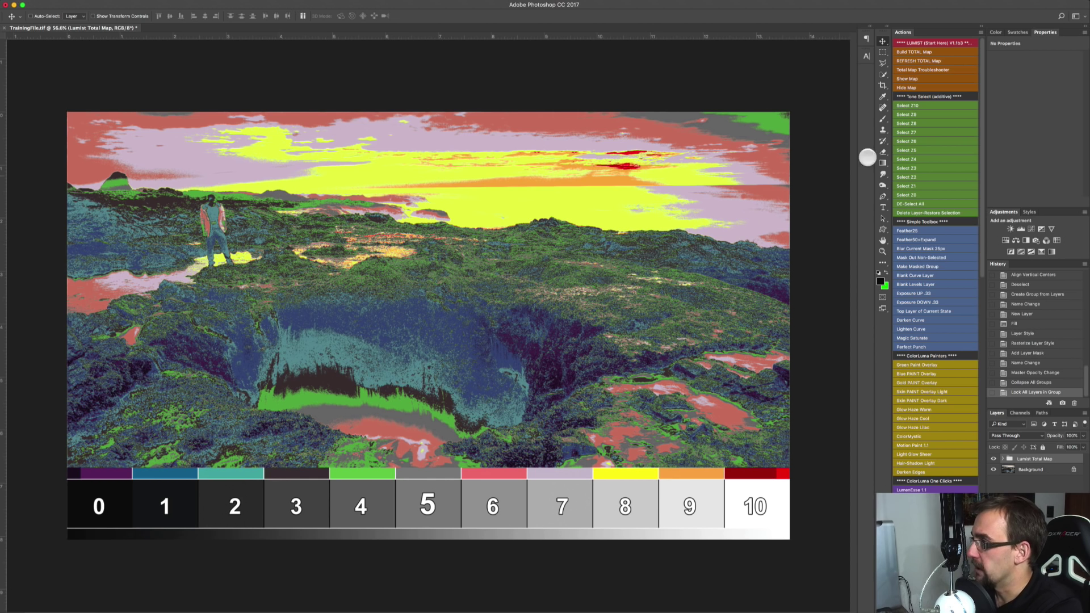
pyautogui.click(911, 87)
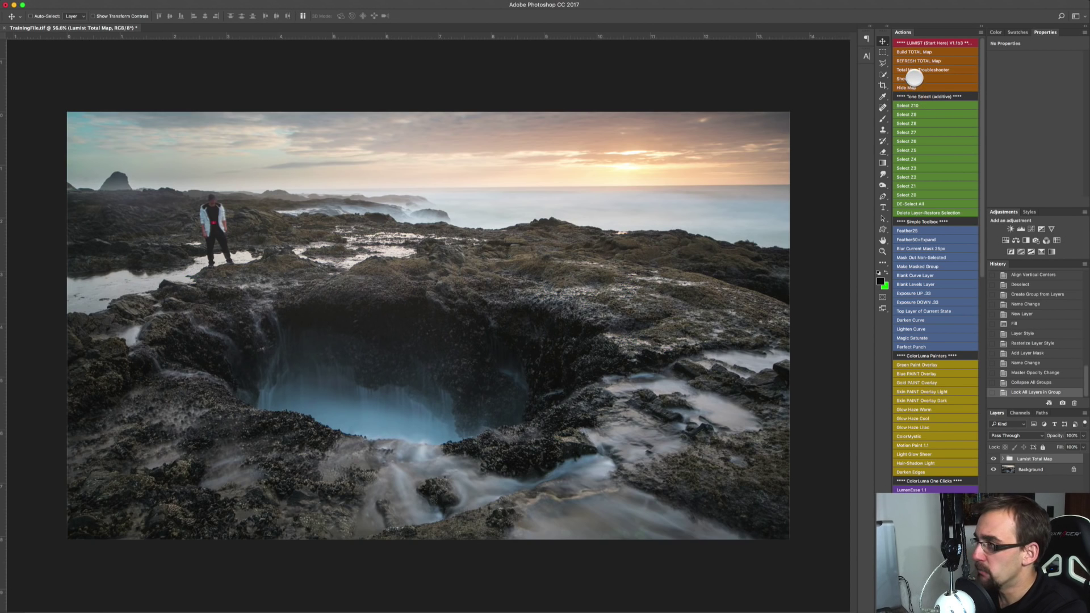
pyautogui.click(912, 78)
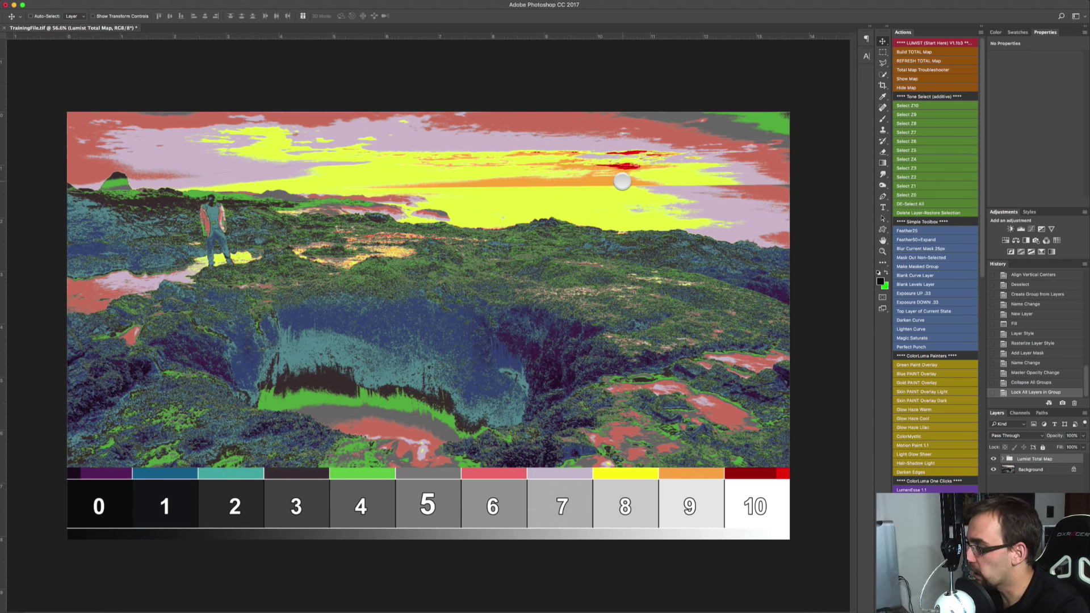
pyautogui.scroll(2, 653, 134)
pyautogui.scroll(3, 653, 134)
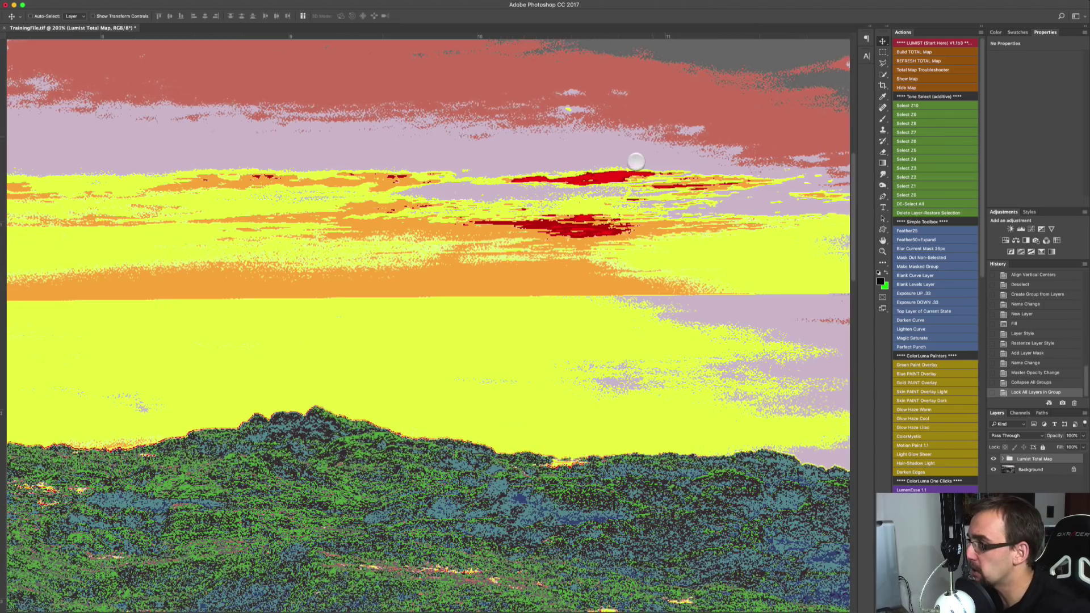
pyautogui.scroll(-4, 625, 176)
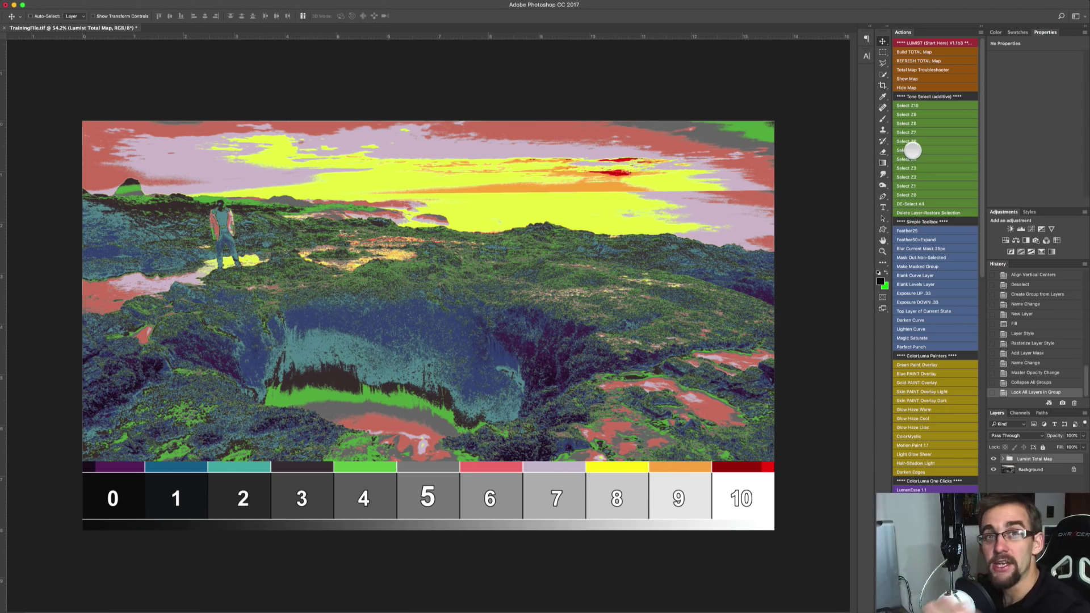
# Add tonal zones Z5, Z6 and Z7 to the selection and hide the tonal map
pyautogui.click(912, 150)
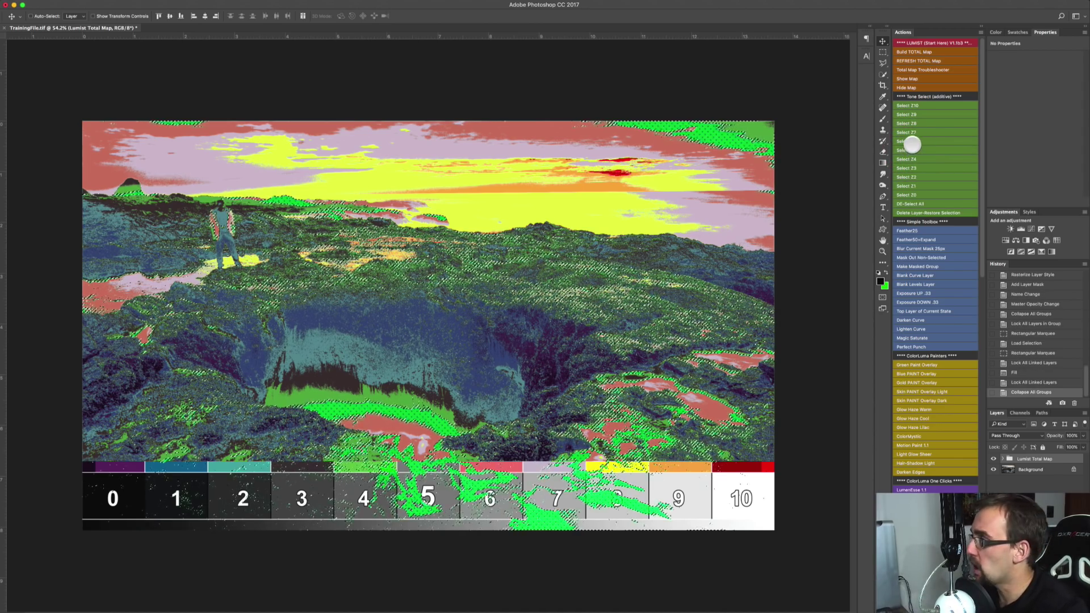
pyautogui.click(912, 141)
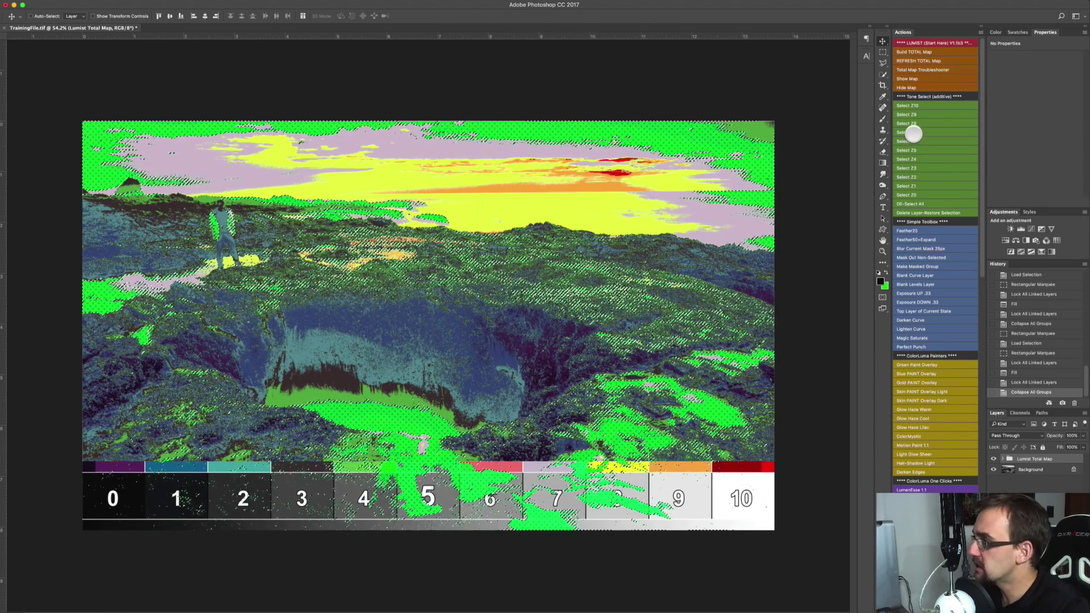
pyautogui.click(913, 132)
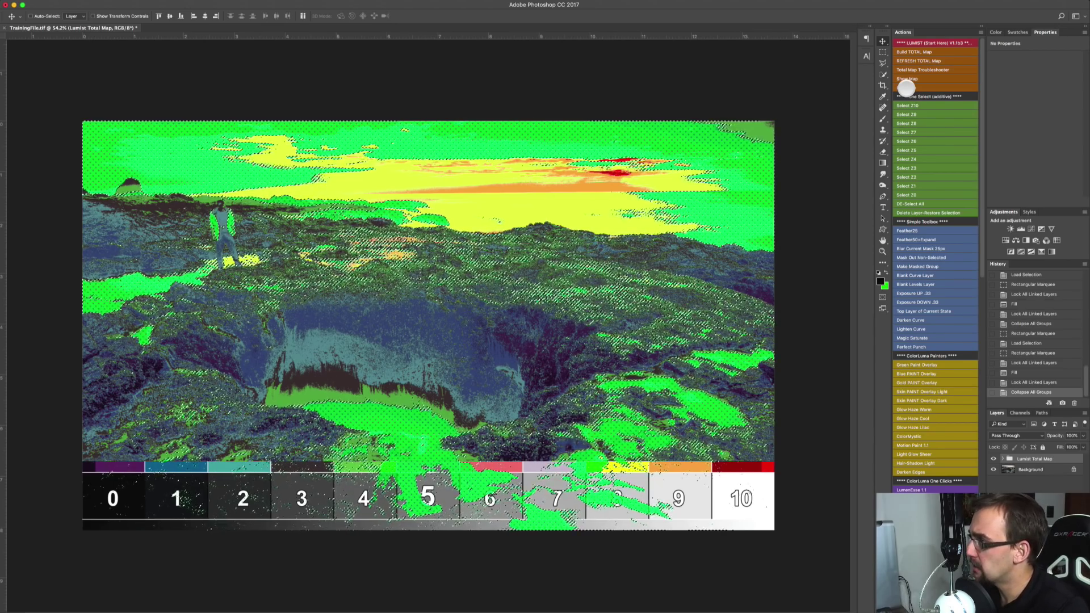
pyautogui.click(906, 87)
pyautogui.click(914, 127)
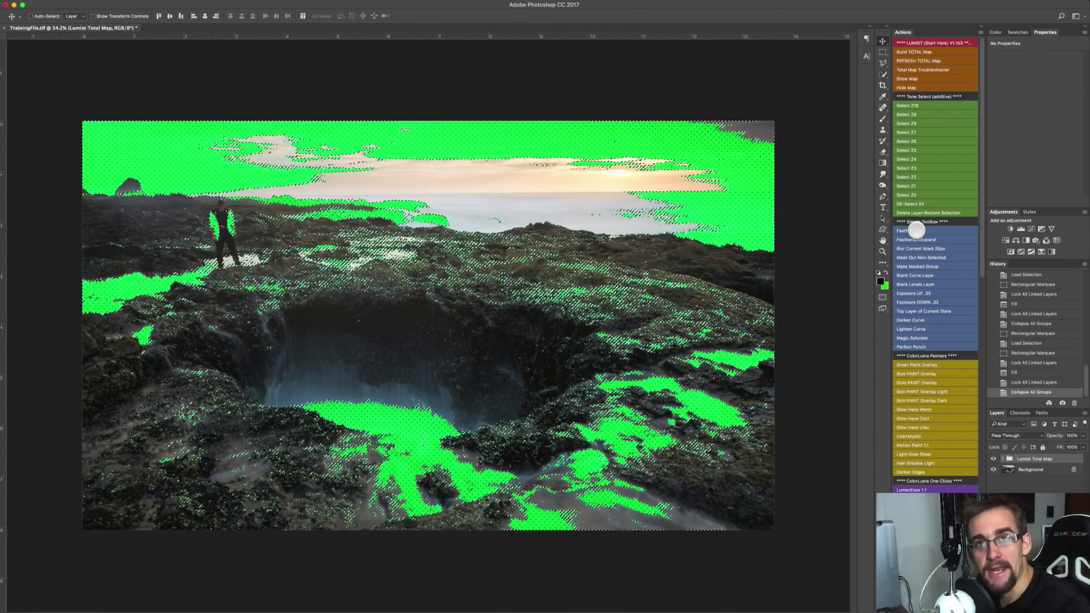
# Try softening the zone selection with Feather25 and Feather50+Expand, and clear the whole selection
pyautogui.click(915, 230)
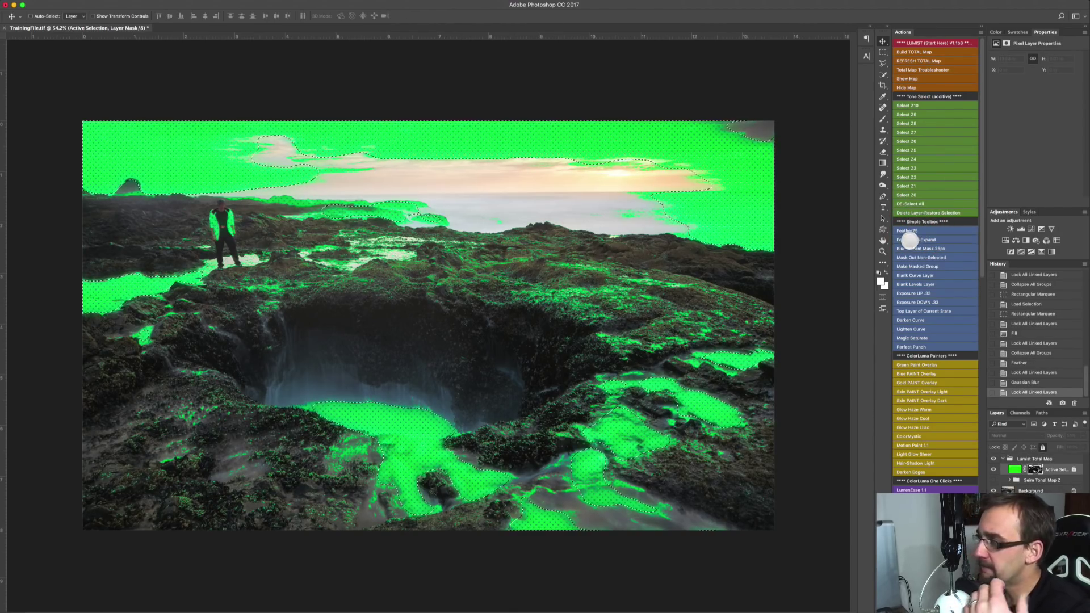
pyautogui.click(909, 240)
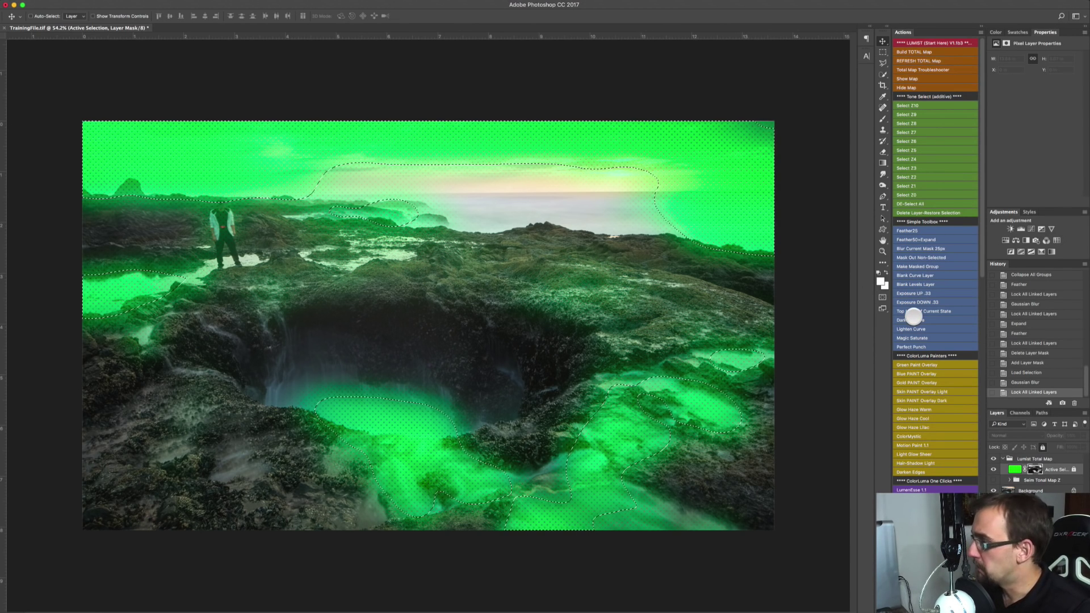
pyautogui.click(910, 204)
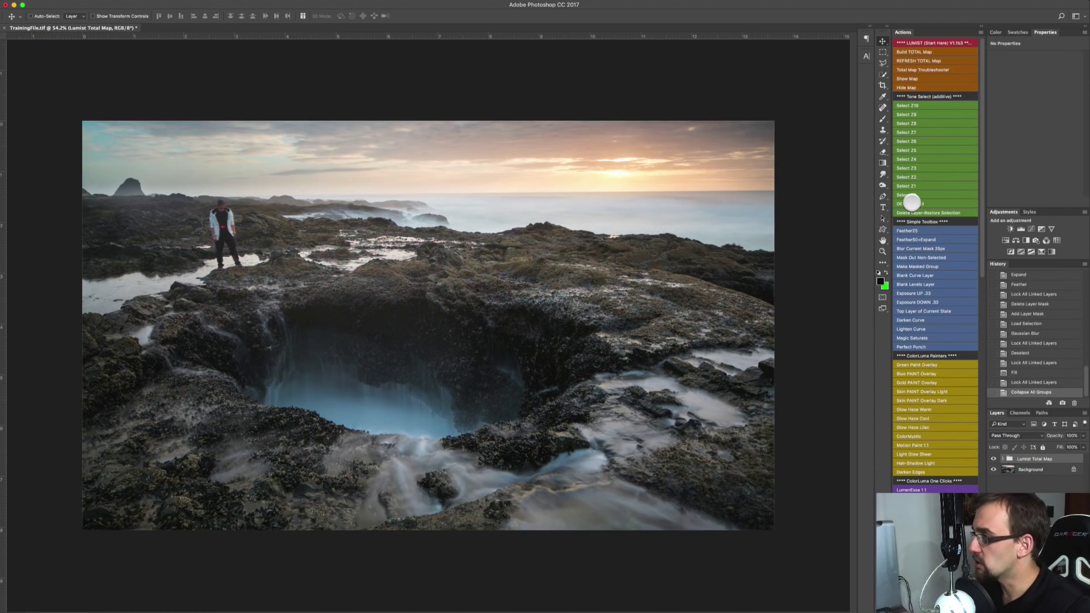
# Add a Lighten Curve restricted to tonal zones Z3, Z4 and Z5, softened with Feather25
pyautogui.click(914, 168)
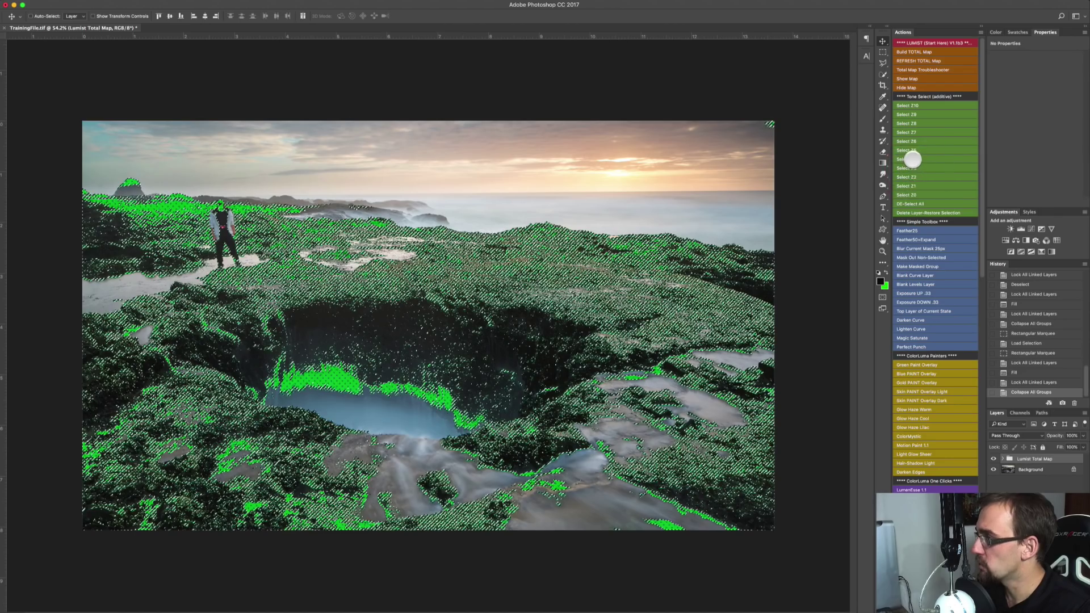
pyautogui.click(911, 159)
pyautogui.click(917, 151)
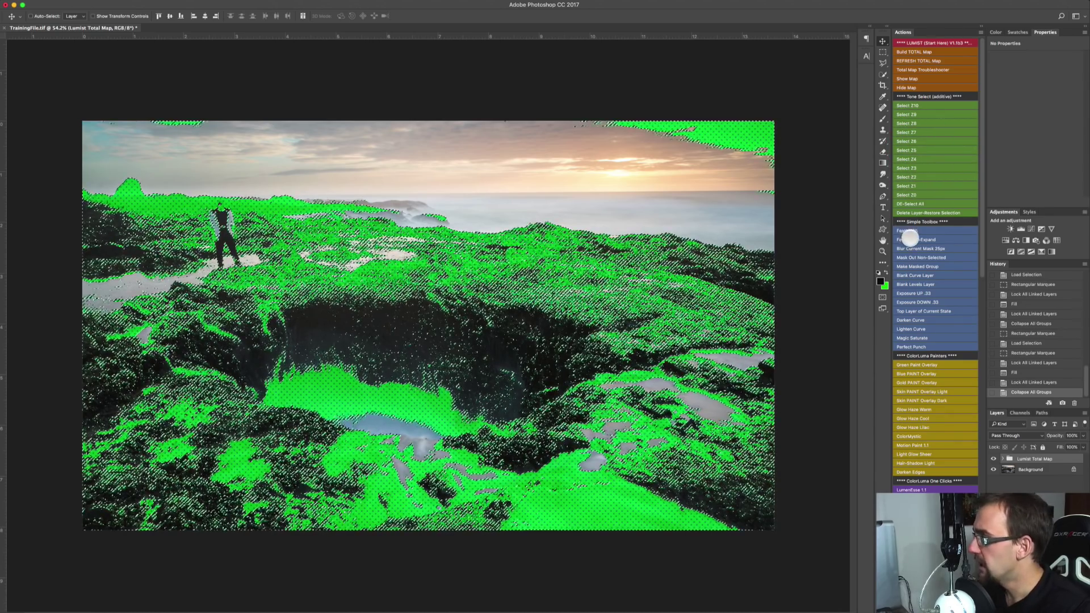
pyautogui.click(908, 230)
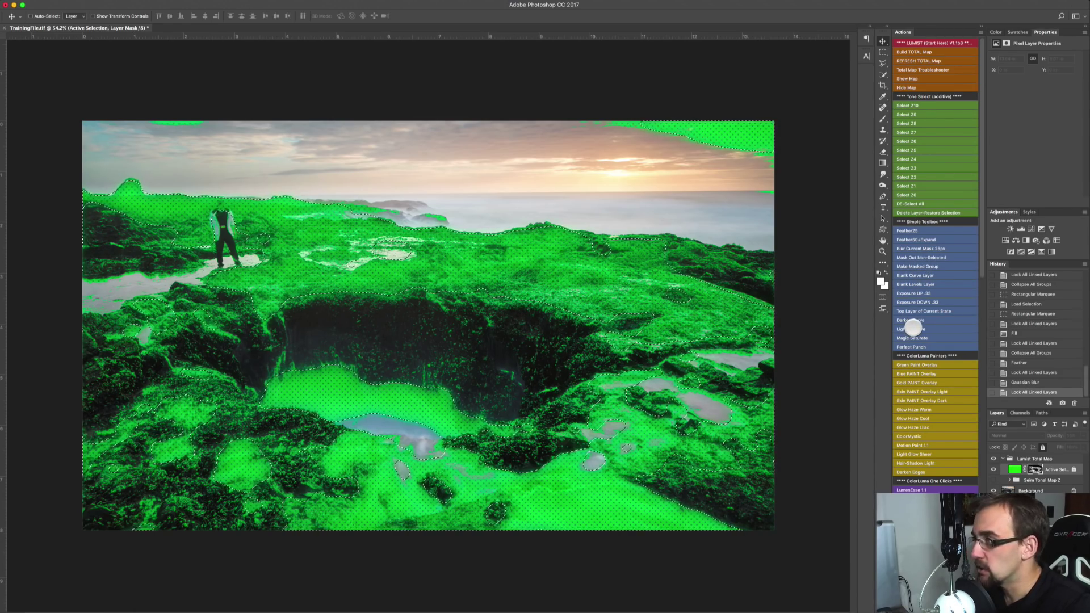
pyautogui.click(912, 328)
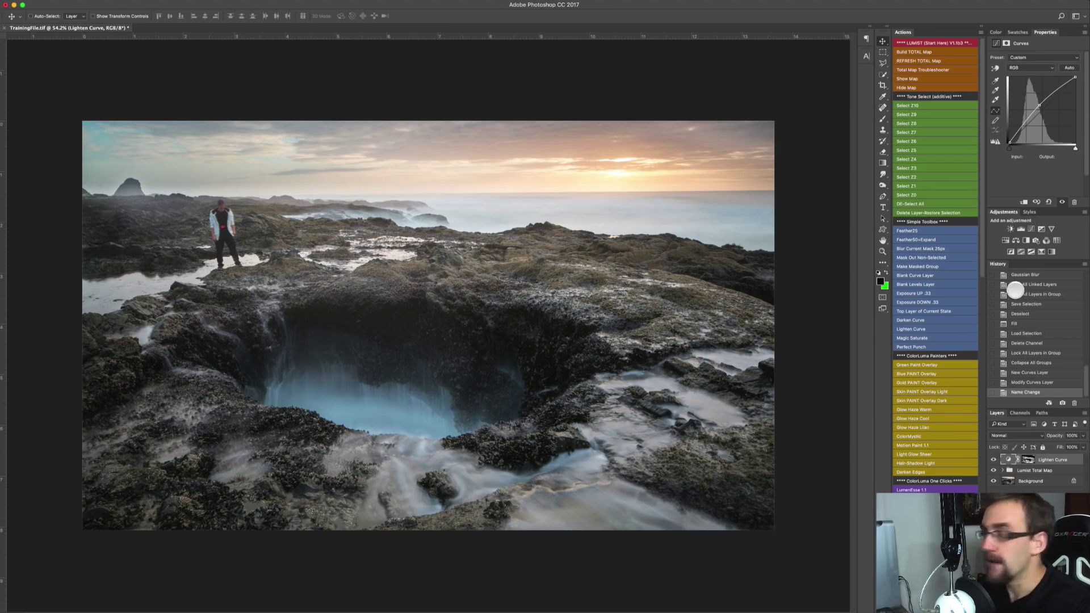
# Try a selection of tonal zones Z6 and Z7 with Feather50+Expand, and deselect everything
pyautogui.click(919, 141)
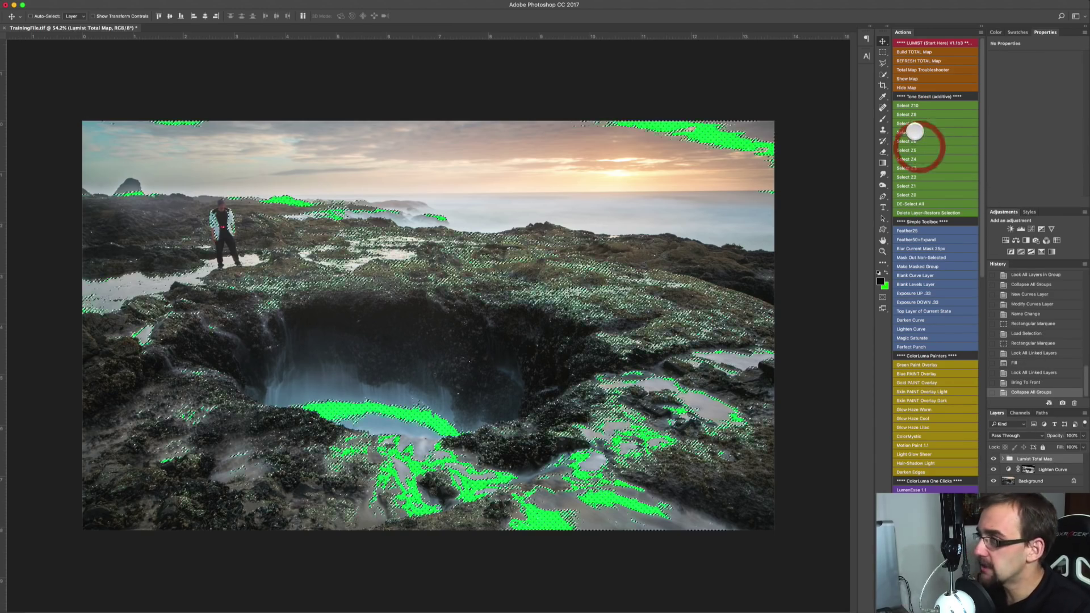
pyautogui.click(917, 132)
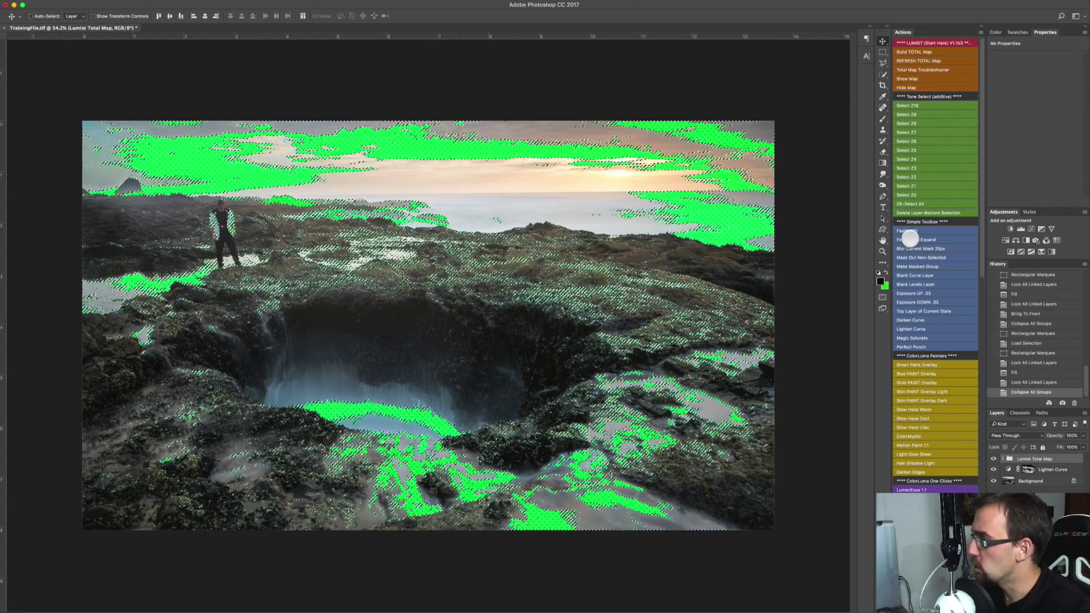
pyautogui.click(909, 239)
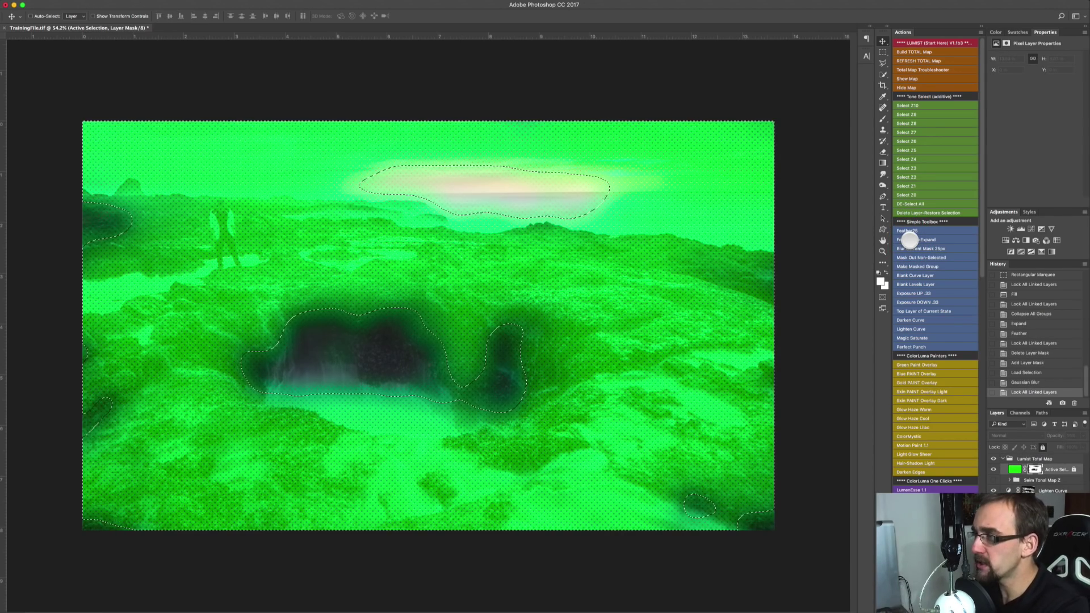
pyautogui.click(923, 203)
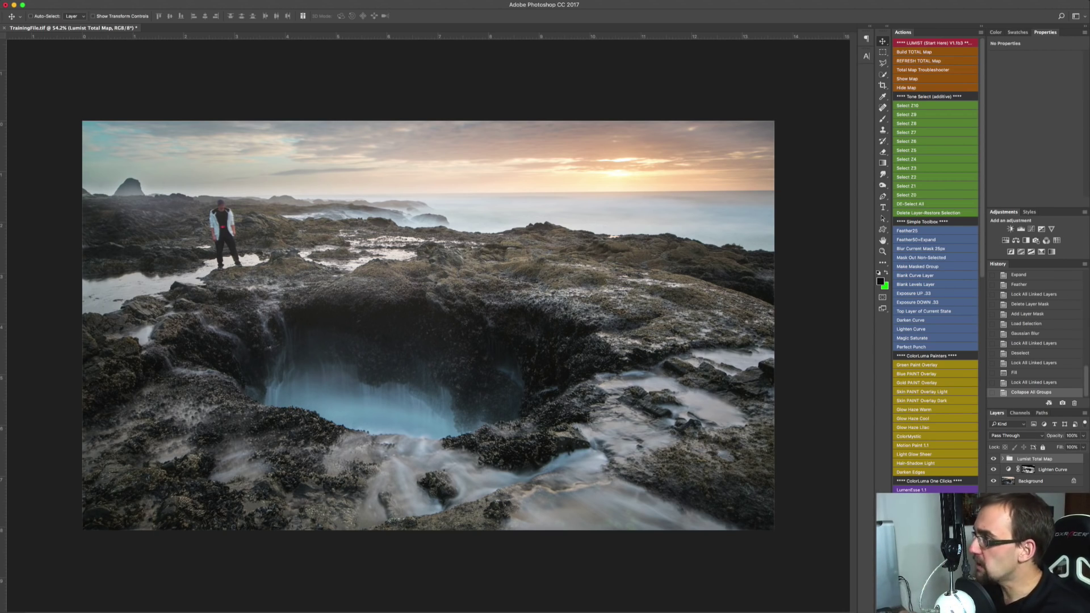
# Add a Levels adjustment layer masked to tonal zones Z4, Z6 and Z1, softened with Feather25
pyautogui.click(917, 157)
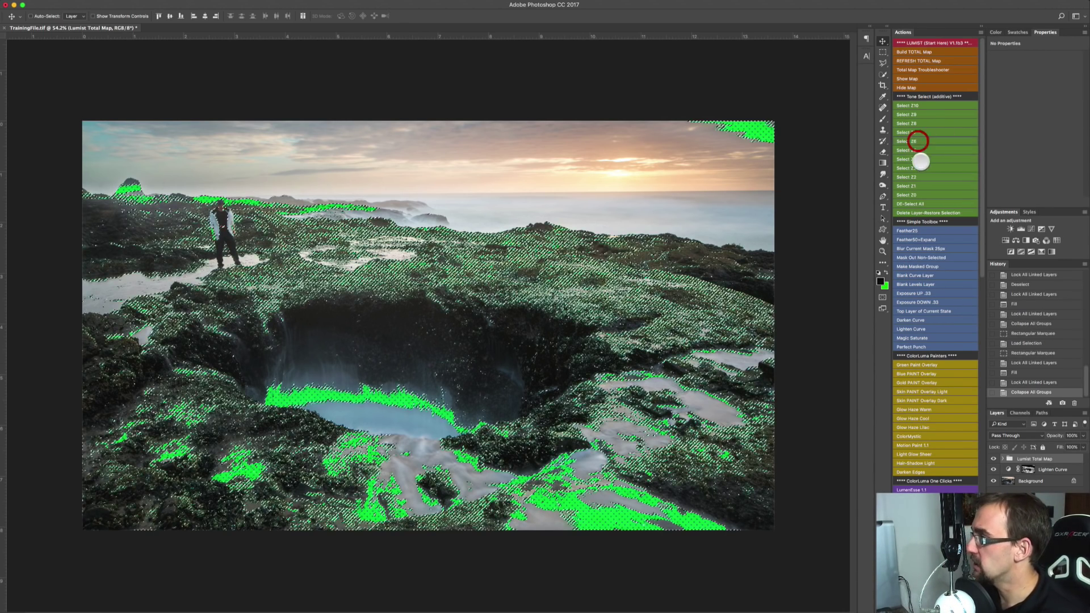
pyautogui.click(915, 188)
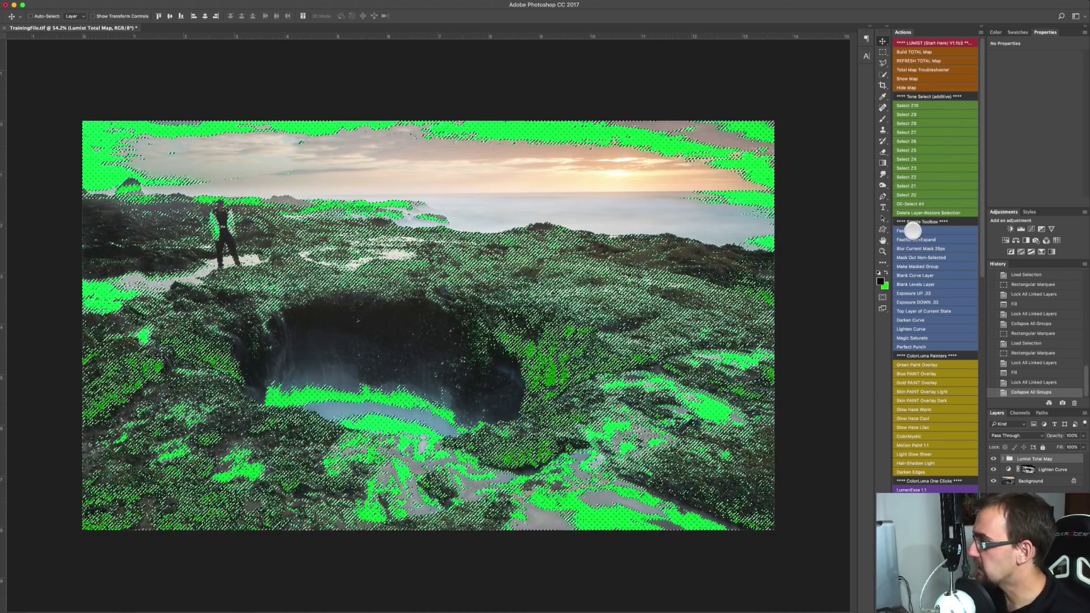
pyautogui.click(911, 232)
pyautogui.click(907, 87)
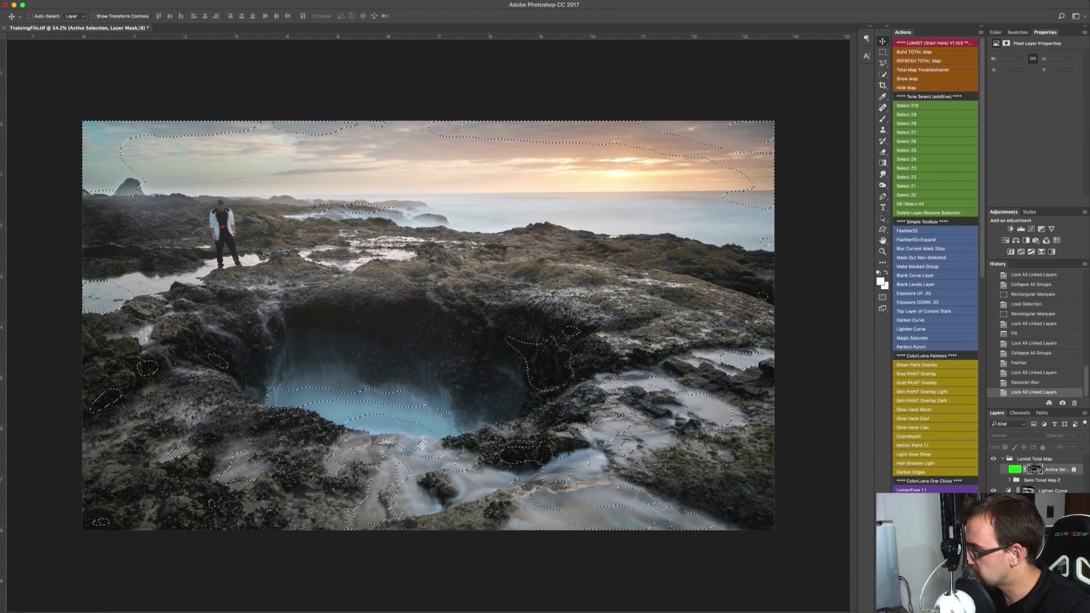
pyautogui.click(1020, 228)
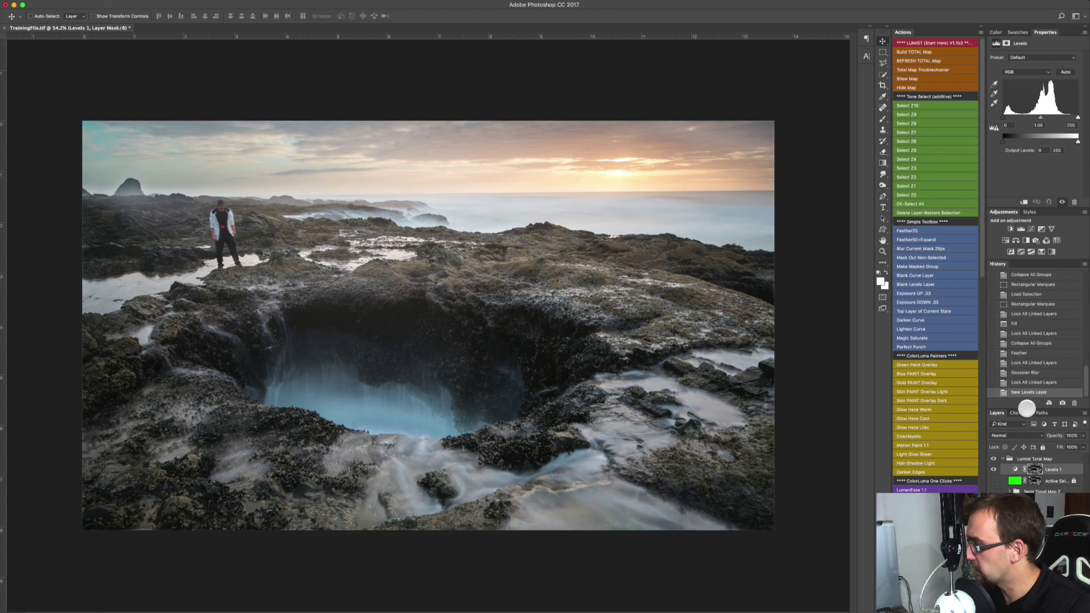
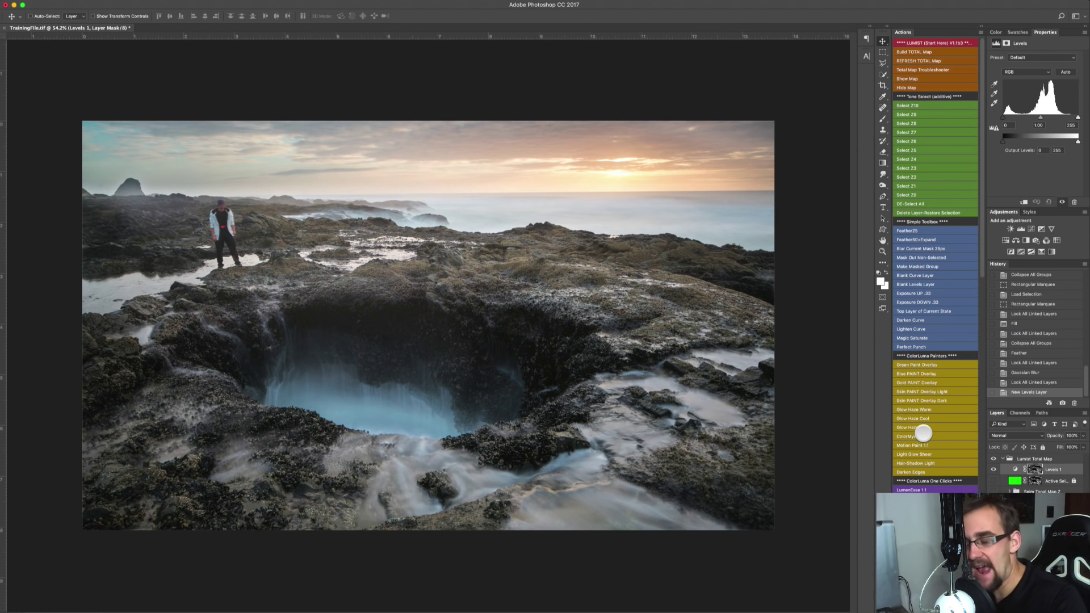
# Apply the Landscape Alchemy one-click effect to the photo and collapse its layer group
pyautogui.click(908, 73)
pyautogui.scroll(-3, 927, 265)
pyautogui.scroll(-8, 977, 307)
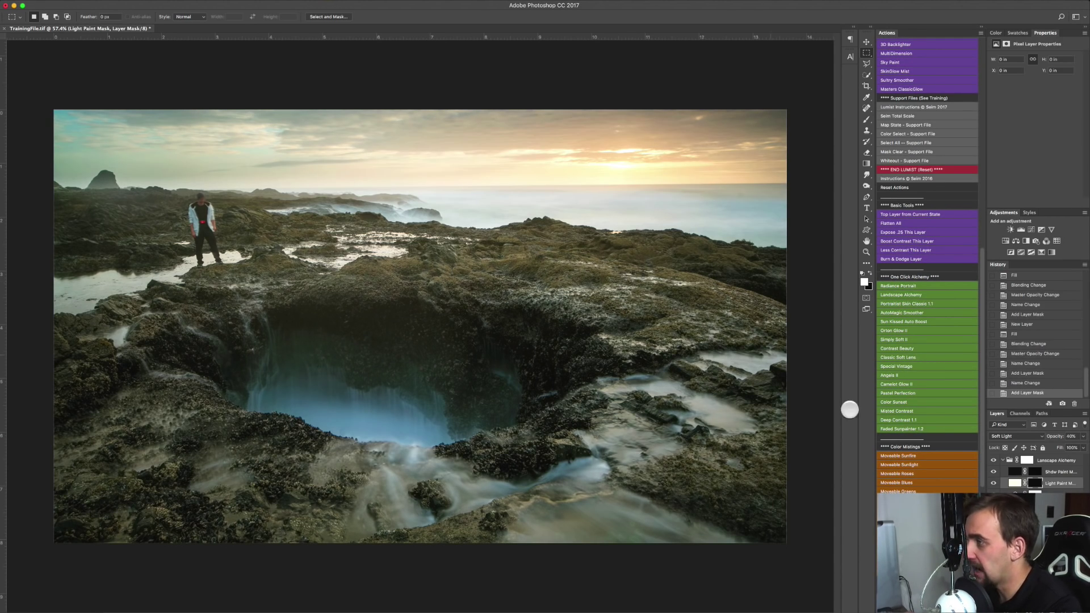
pyautogui.click(1003, 456)
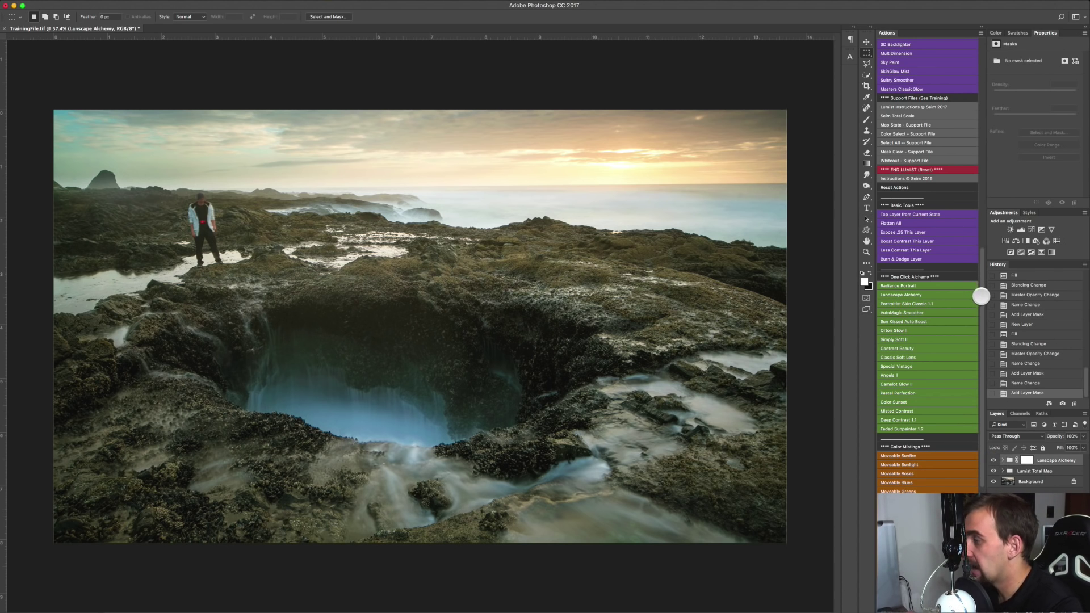
# Show the tonal map over the Landscape Alchemy effect to check the zones, and hide it again
pyautogui.moveTo(981, 290); pyautogui.dragTo(968, 5)
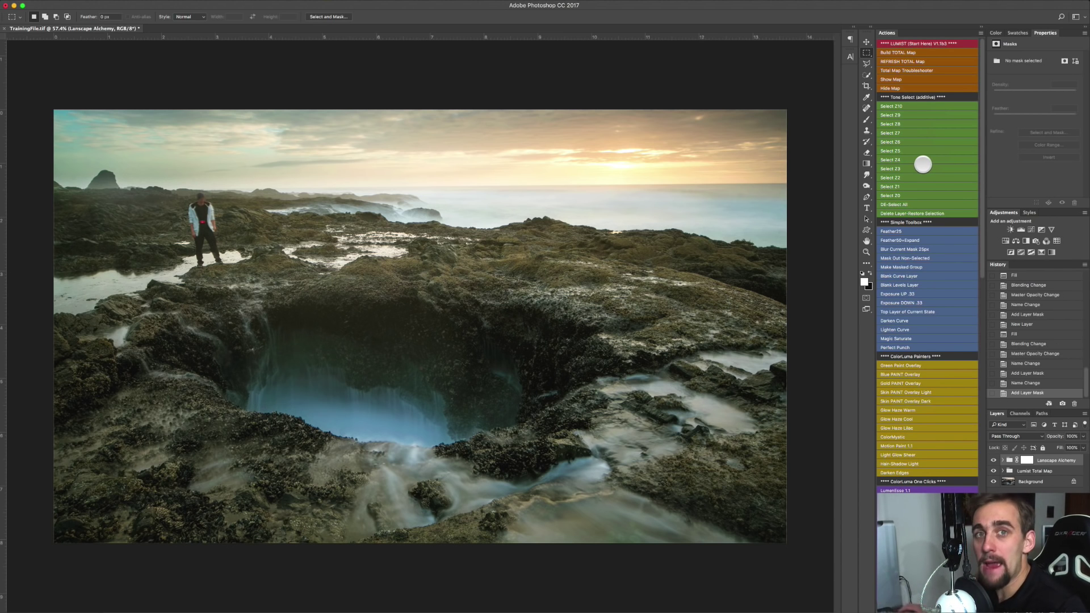
pyautogui.click(892, 80)
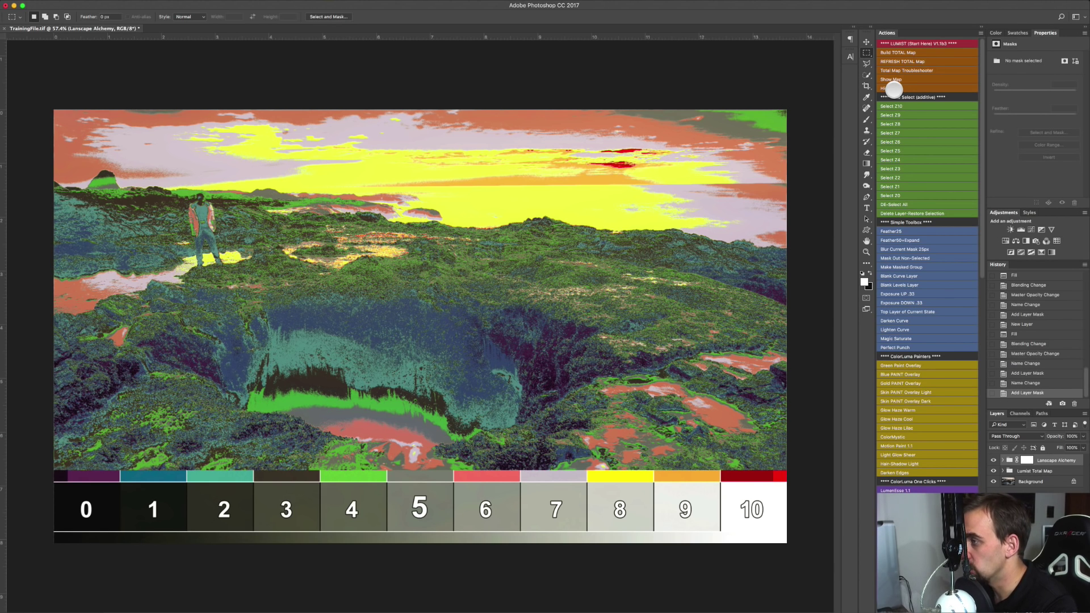
pyautogui.click(894, 89)
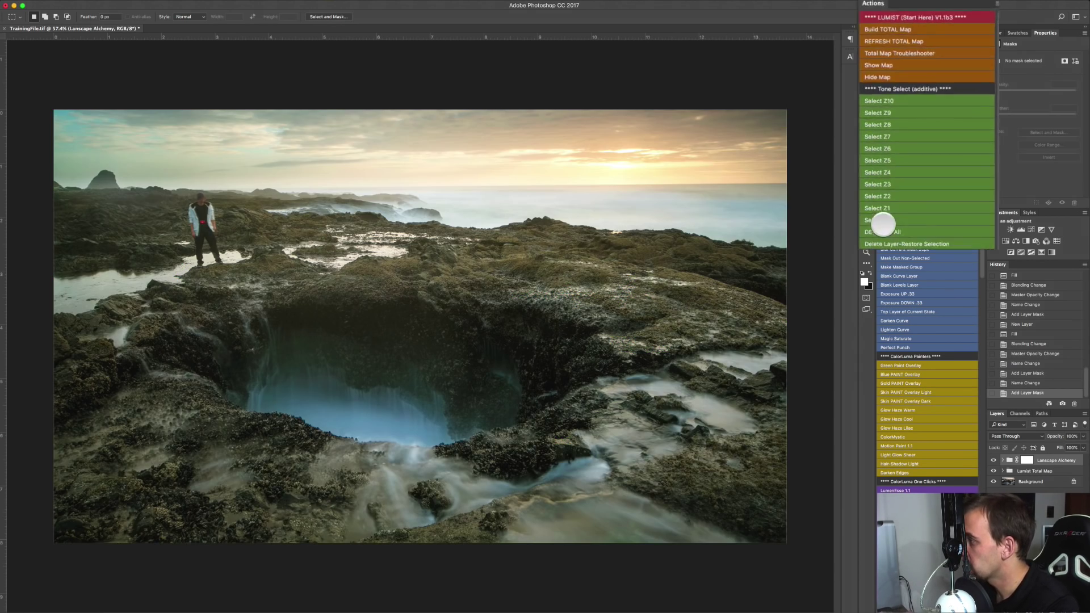
# Select tonal zones Z0 through Z5 and mask out the non-selected areas of the Landscape Alchemy group
pyautogui.click(867, 329)
pyautogui.click(867, 312)
pyautogui.click(867, 294)
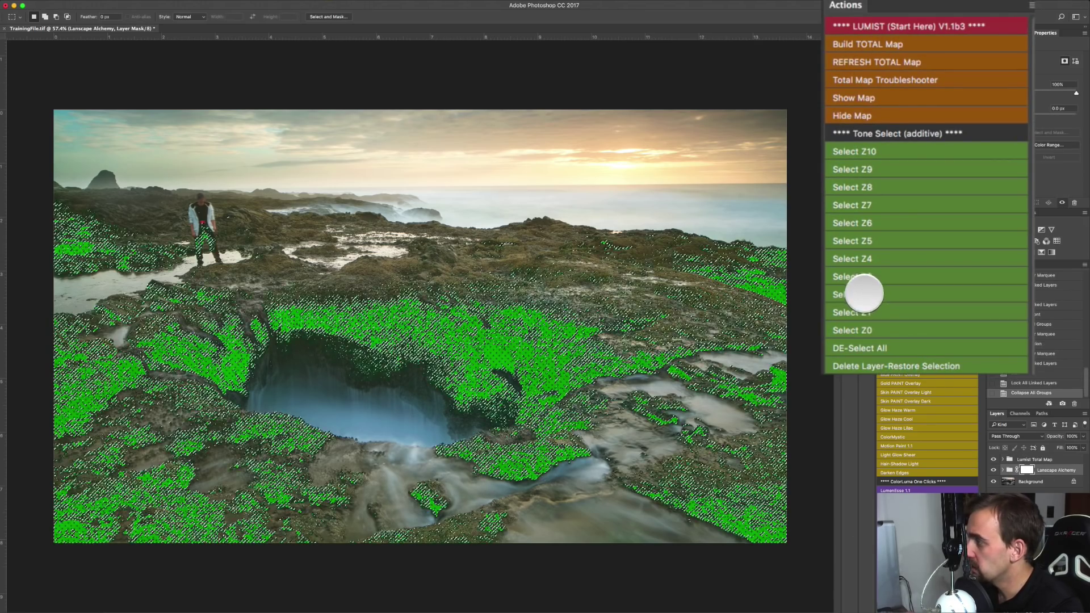
pyautogui.click(866, 276)
pyautogui.click(870, 257)
pyautogui.click(868, 238)
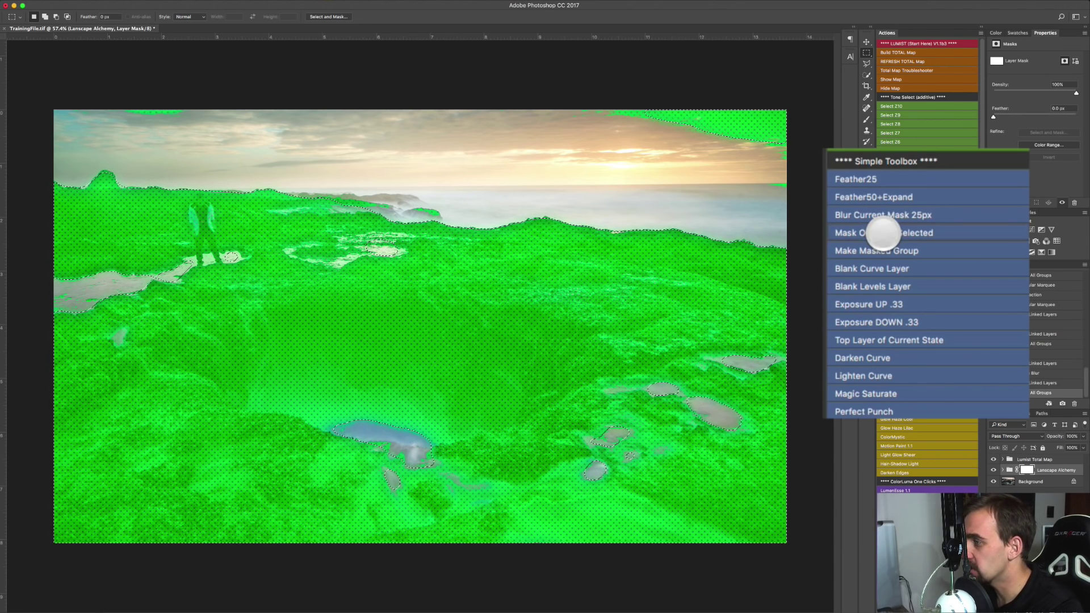
pyautogui.click(883, 231)
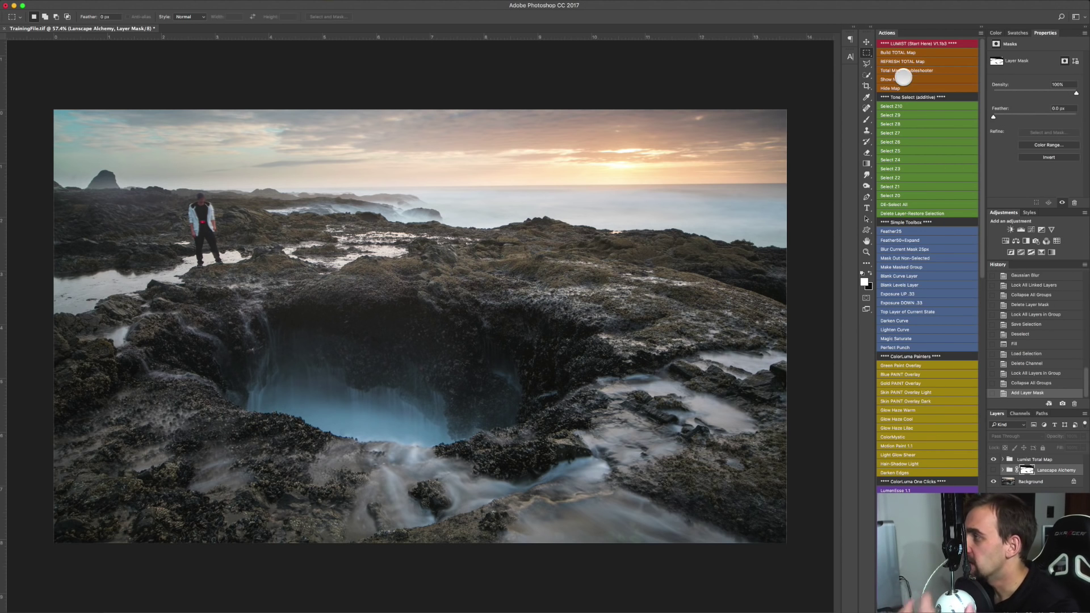
# Refresh the total tonal map from the current image and hide it
pyautogui.click(897, 61)
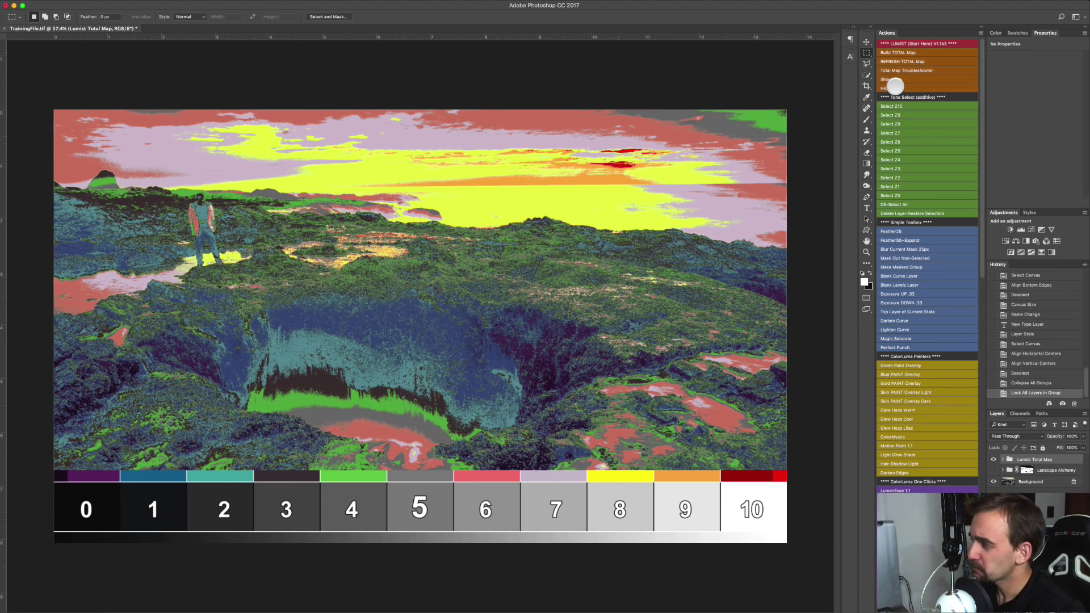
pyautogui.click(895, 85)
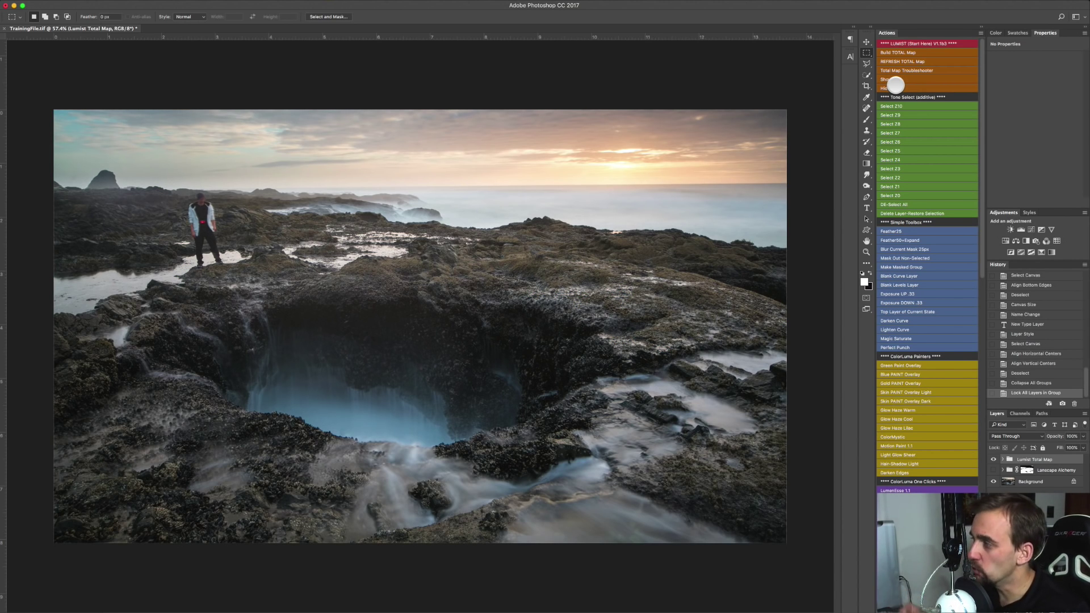
# Select the midtone zones Z4 to Z6 additively, and deselect them all
pyautogui.click(893, 114)
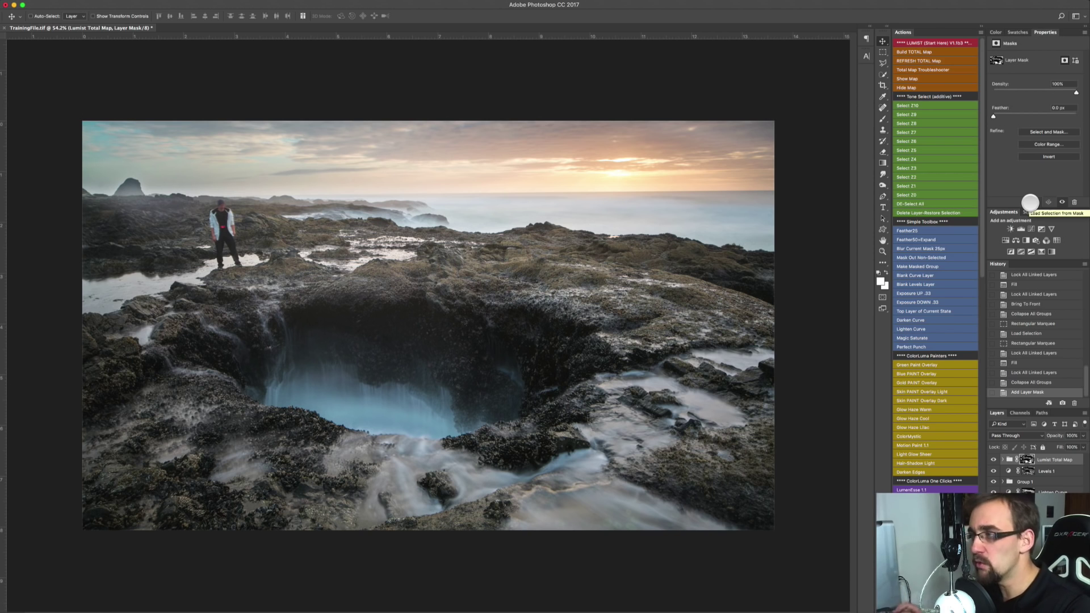
pyautogui.click(906, 159)
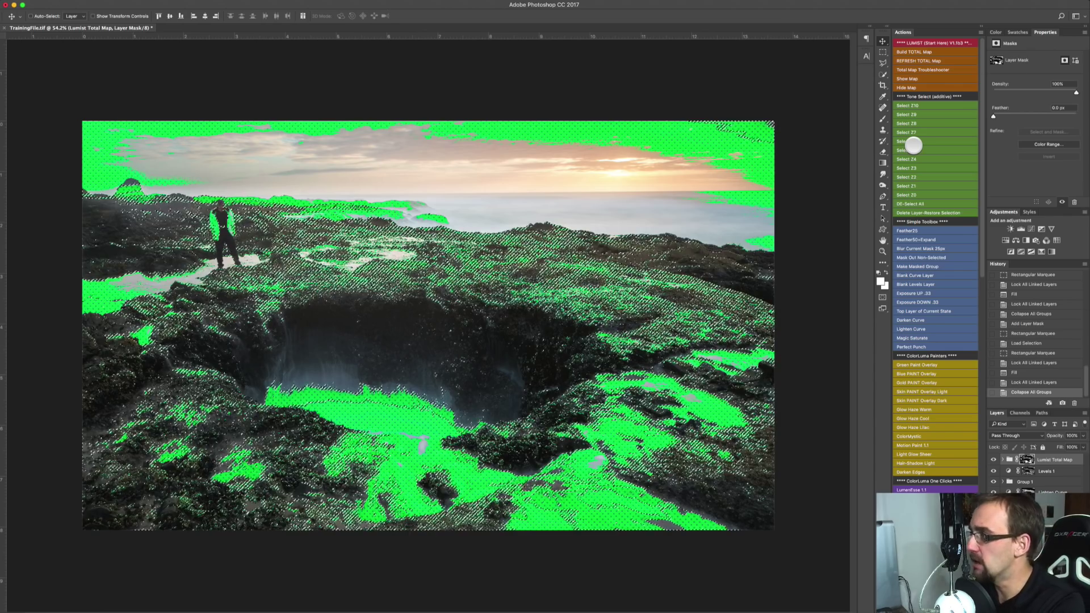
pyautogui.click(907, 204)
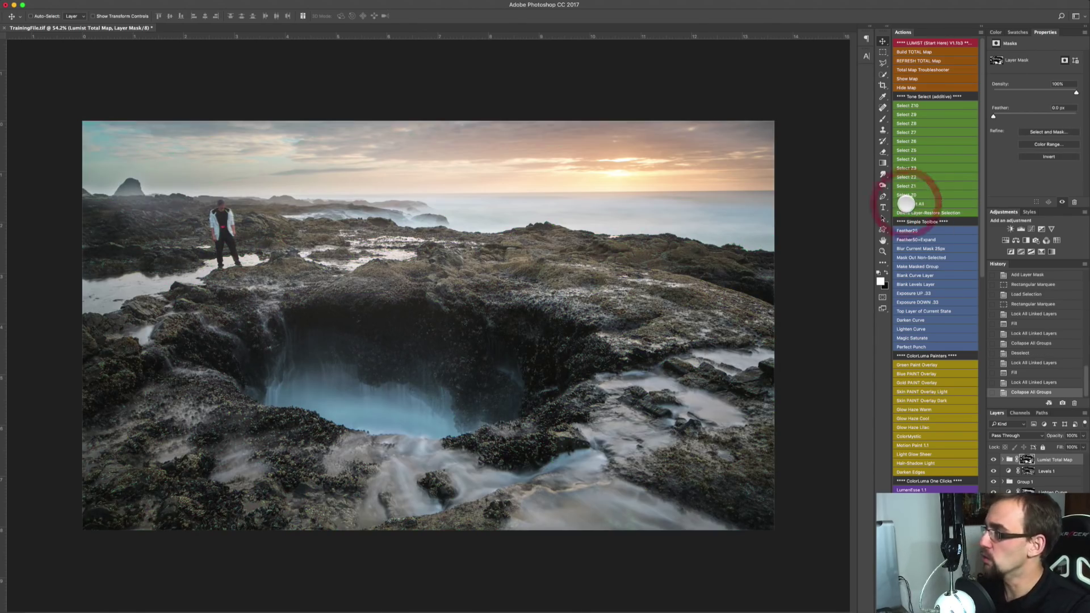